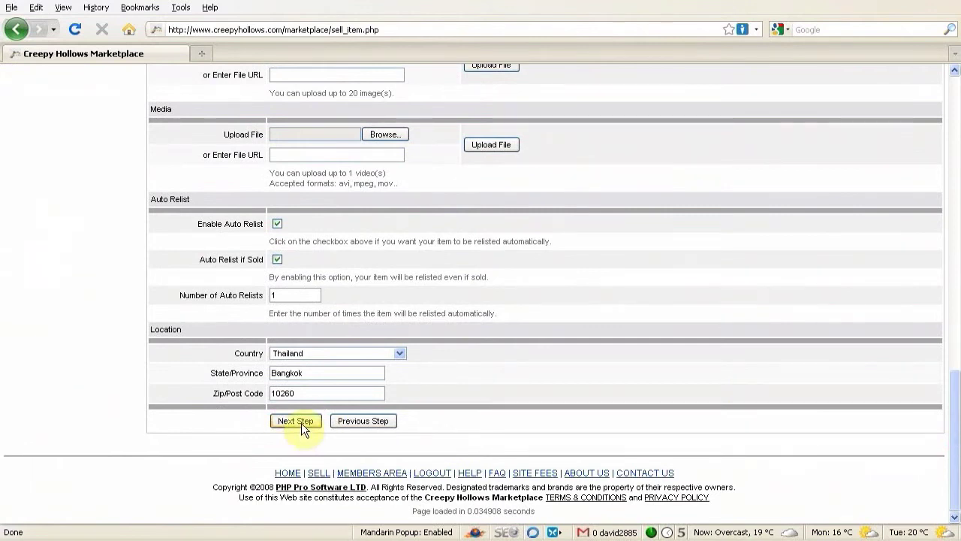
- Continue the listing from the item settings to the Shipping & Payment stage
click(301, 423)
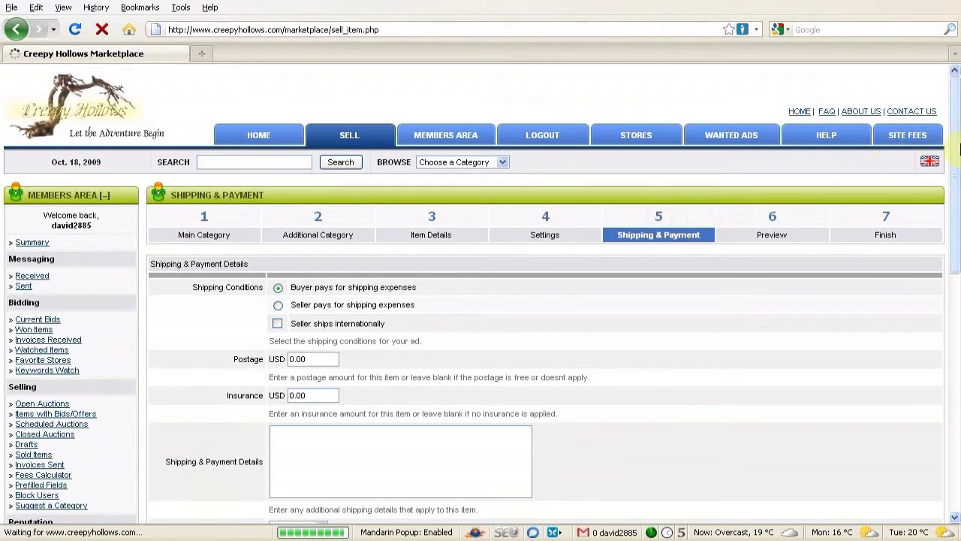
scroll(958, 217, down, 4)
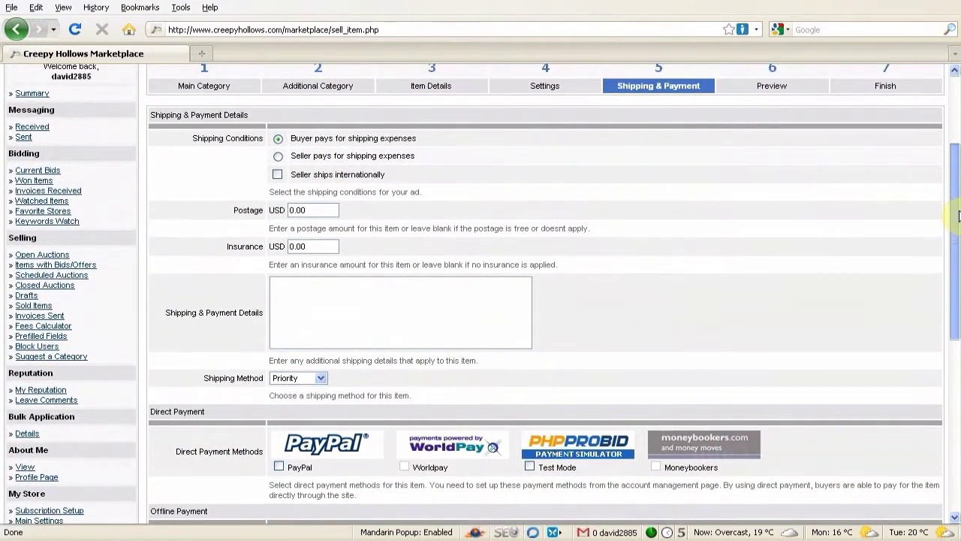
drag(959, 216, 958, 222)
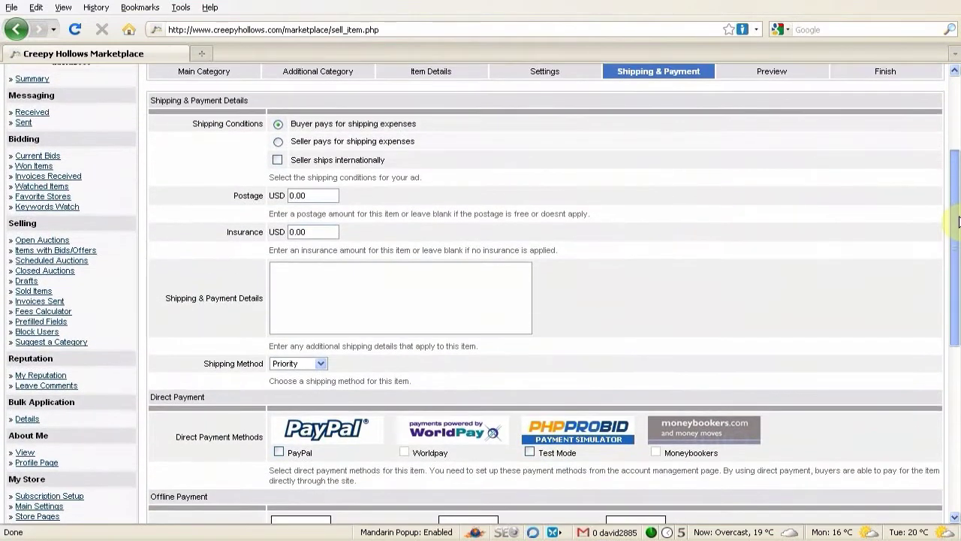
- Try the seller-pays and international shipping conditions, ending with the buyer paying shipping and international shipping off
click(278, 142)
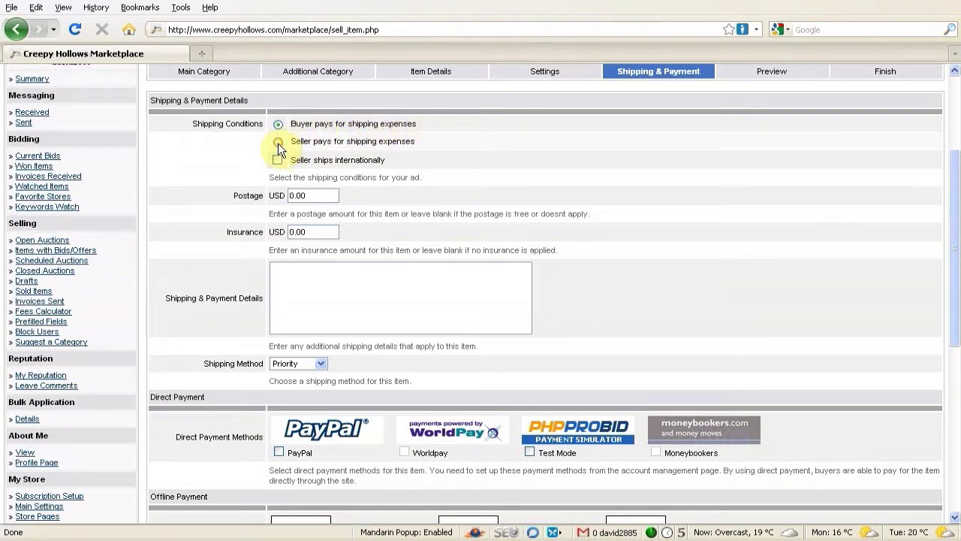
click(277, 124)
click(278, 141)
click(278, 141)
click(278, 141)
click(279, 124)
click(279, 164)
click(279, 164)
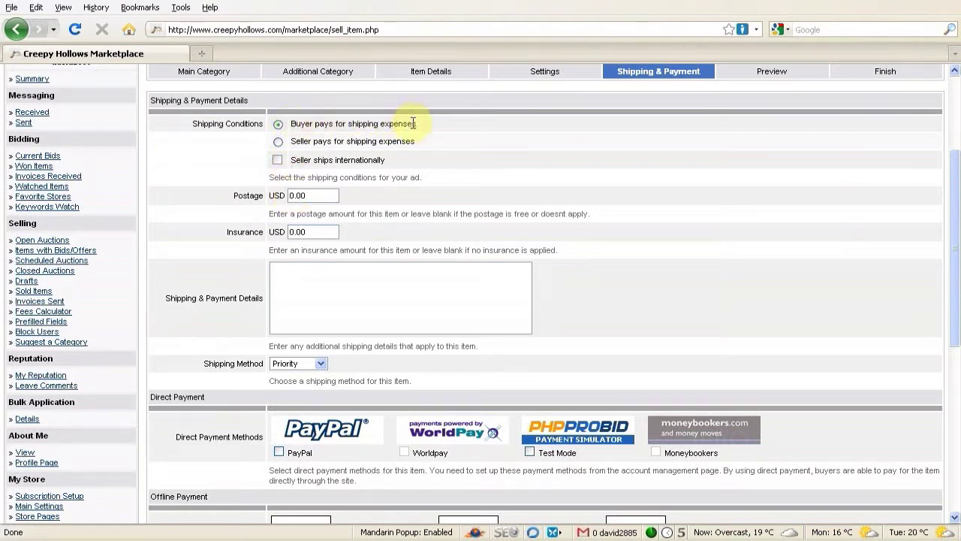
- Set the postage to 10.00 USD and the insurance to 5.00 USD
drag(323, 194, 255, 194)
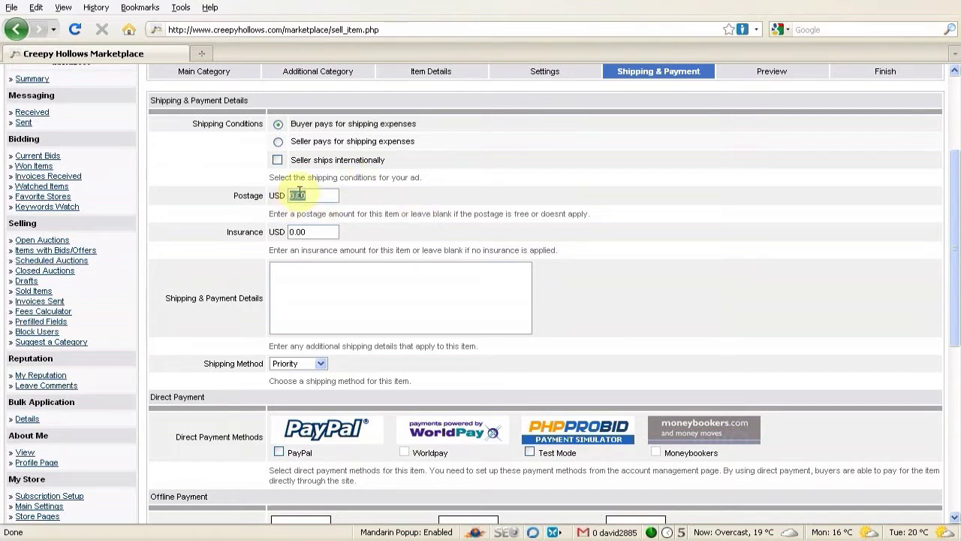
text(10.00)
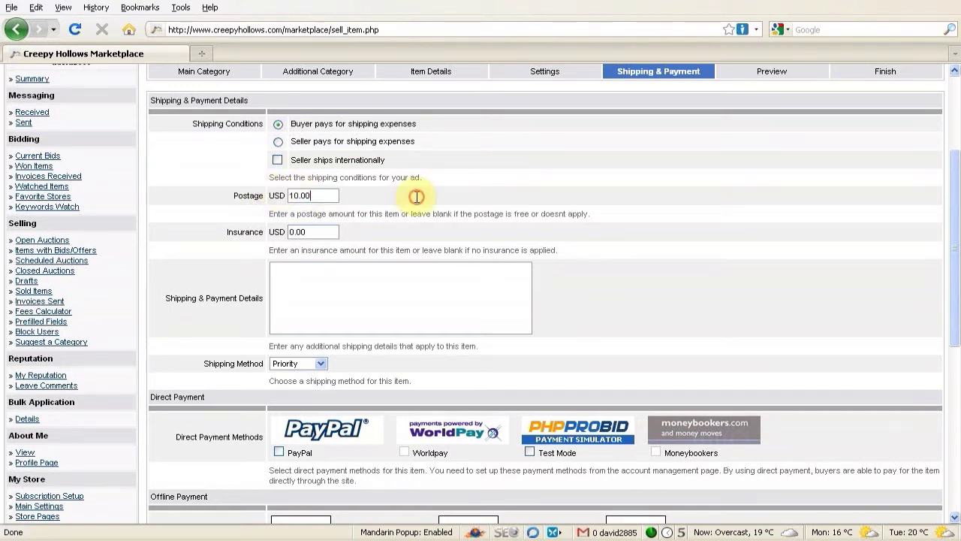
key(Tab)
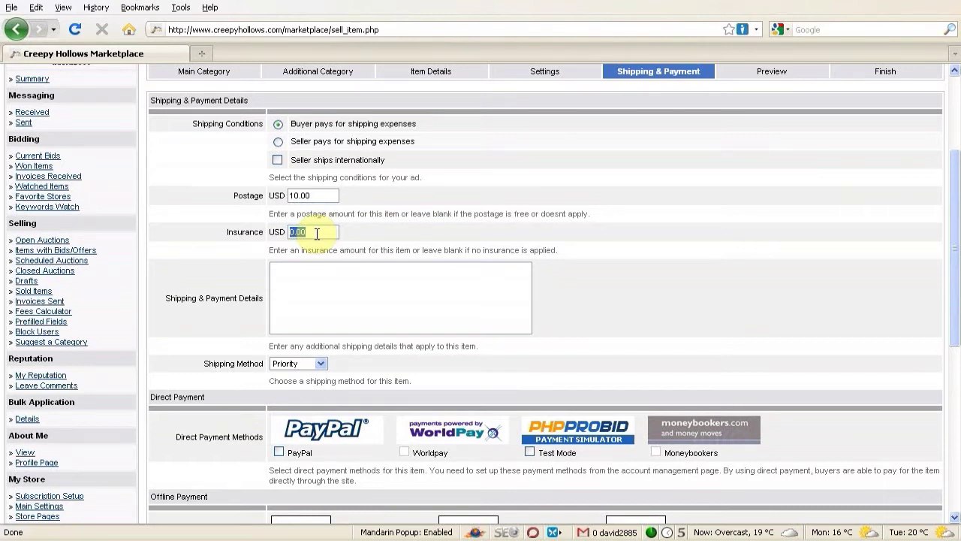
text(5.00)
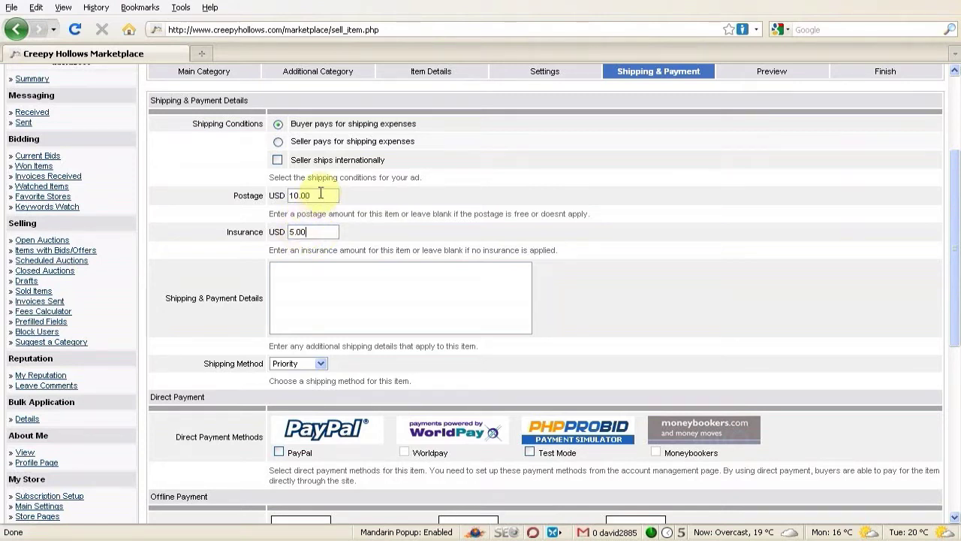
- Clear both the postage and insurance amounts
drag(321, 194, 275, 194)
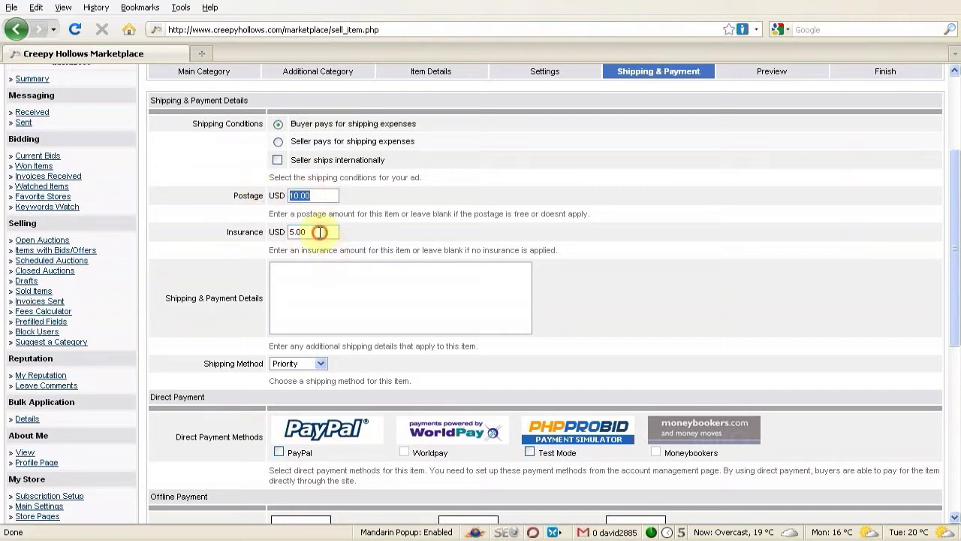
drag(321, 233, 274, 233)
drag(322, 195, 239, 195)
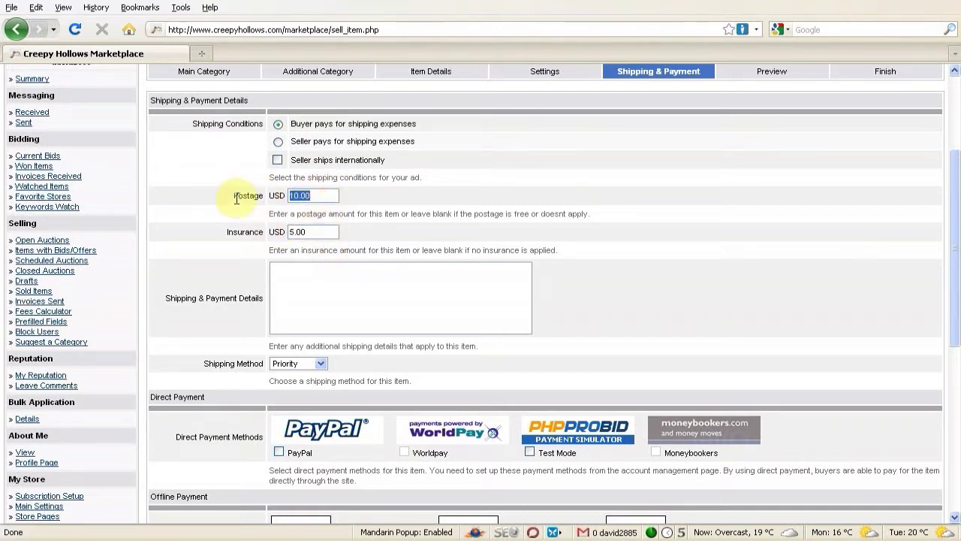
key(BackSpace)
drag(323, 232, 233, 233)
key(BackSpace)
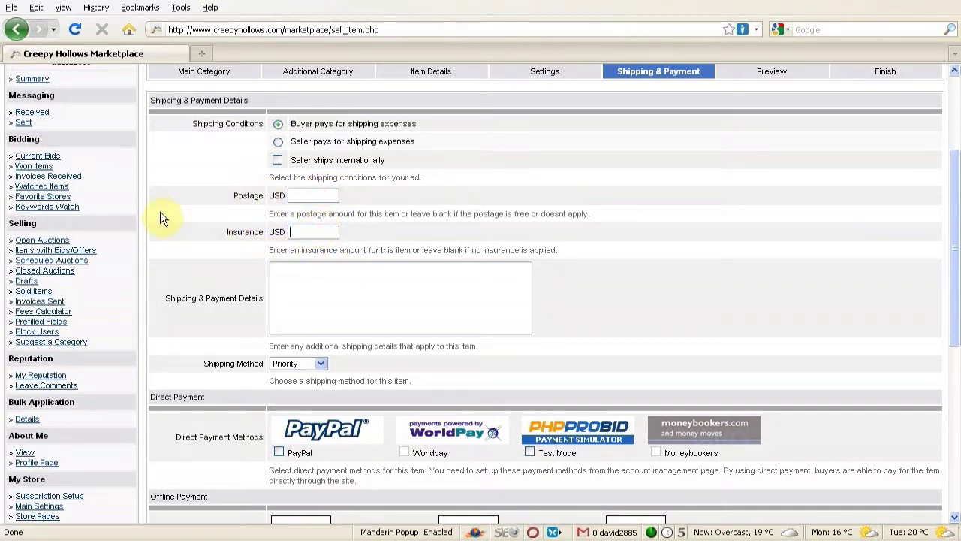
- Enter "Paypal Only" in the additional shipping and payment details and erase it again
scroll(213, 209, down, 1)
scroll(212, 208, up, 1)
click(330, 281)
text(Paypal Only)
key(BackSpace)
key(BackSpace)
key(BackSpace)
key(BackSpace)
key(BackSpace)
key(BackSpace)
key(BackSpace)
key(BackSpace)
key(BackSpace)
key(BackSpace)
key(BackSpace)
- Examine the available shipping methods, keeping Priority
scroll(646, 323, down, 2)
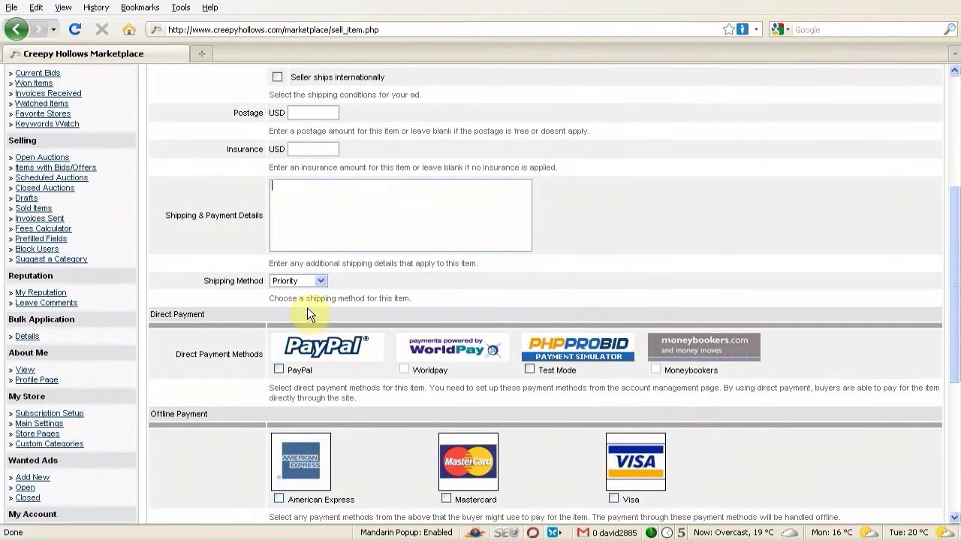
click(293, 284)
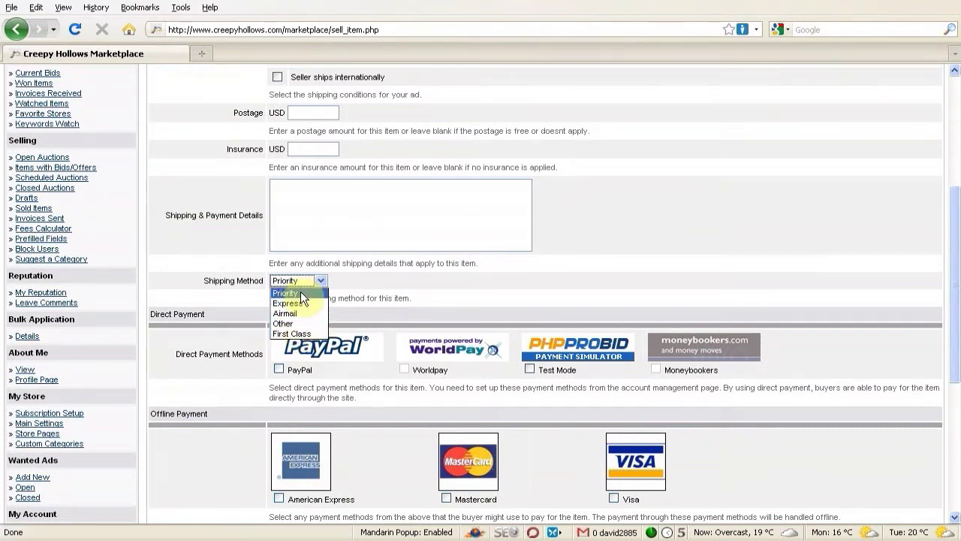
click(406, 297)
- Try the PayPal, Worldpay and Moneybookers options, ending with PayPal as the direct payment method
scroll(457, 295, down, 3)
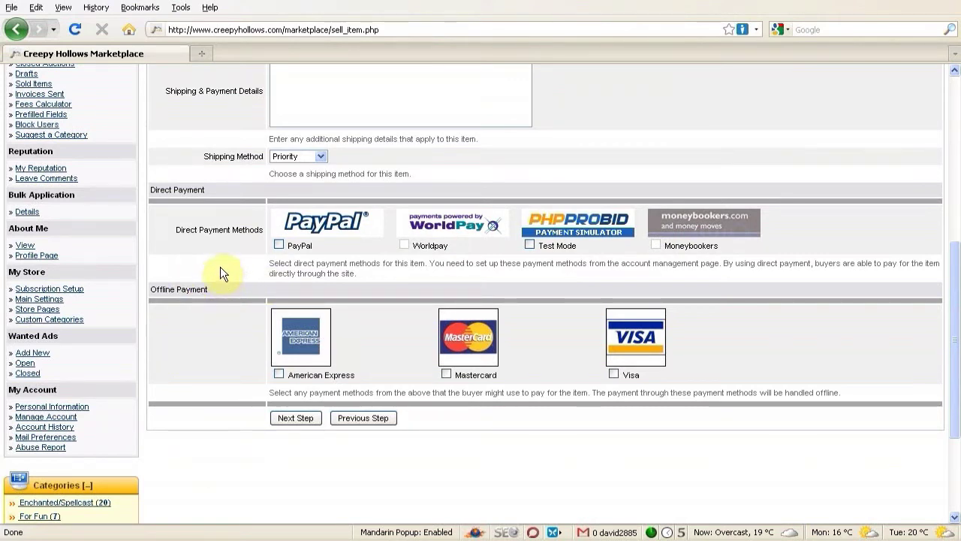
click(278, 245)
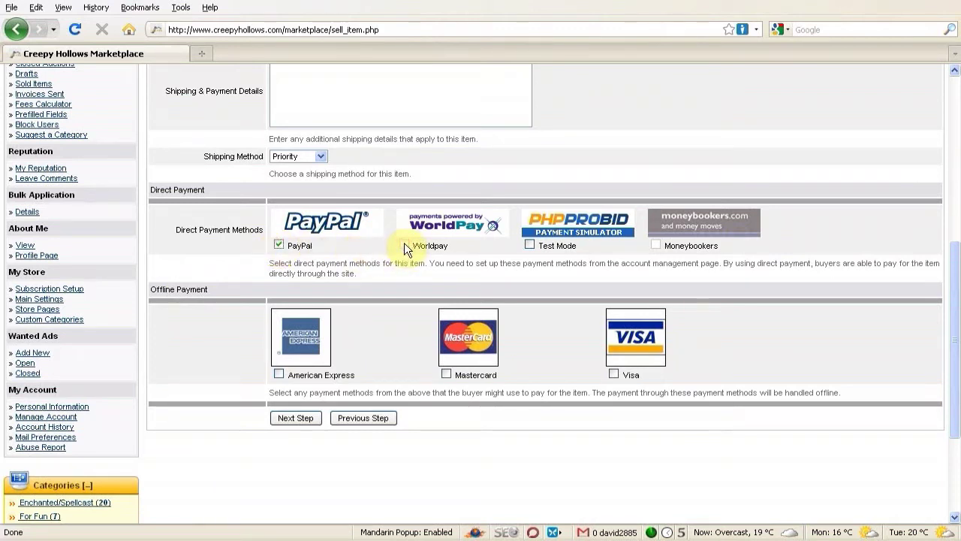
click(287, 247)
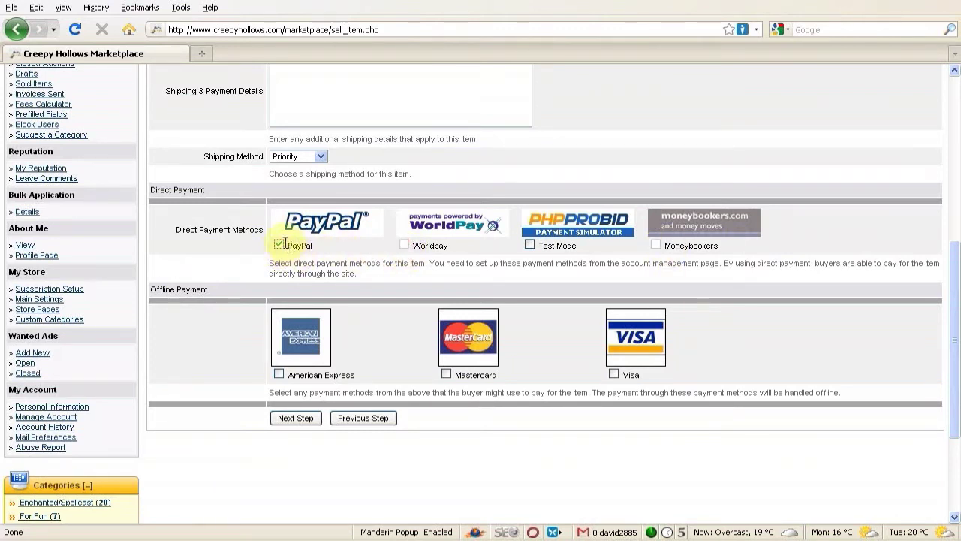
click(279, 248)
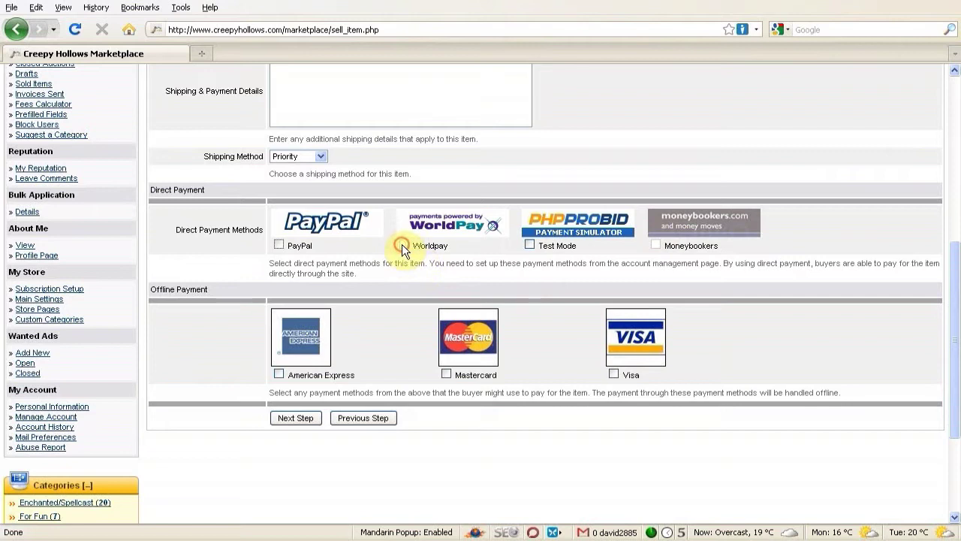
click(656, 243)
click(279, 244)
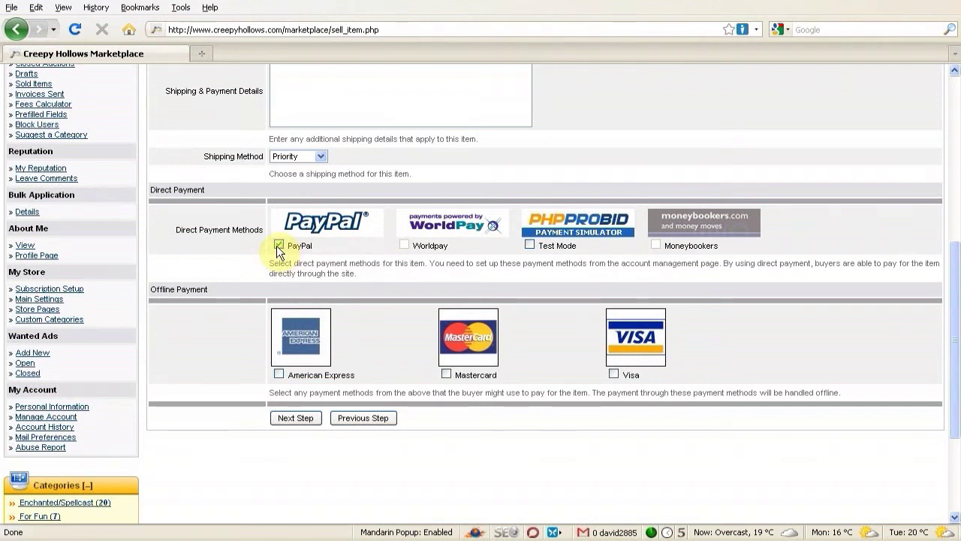
- Try American Express, Mastercard and Visa as offline payment methods and deselect all three
scroll(220, 305, down, 1)
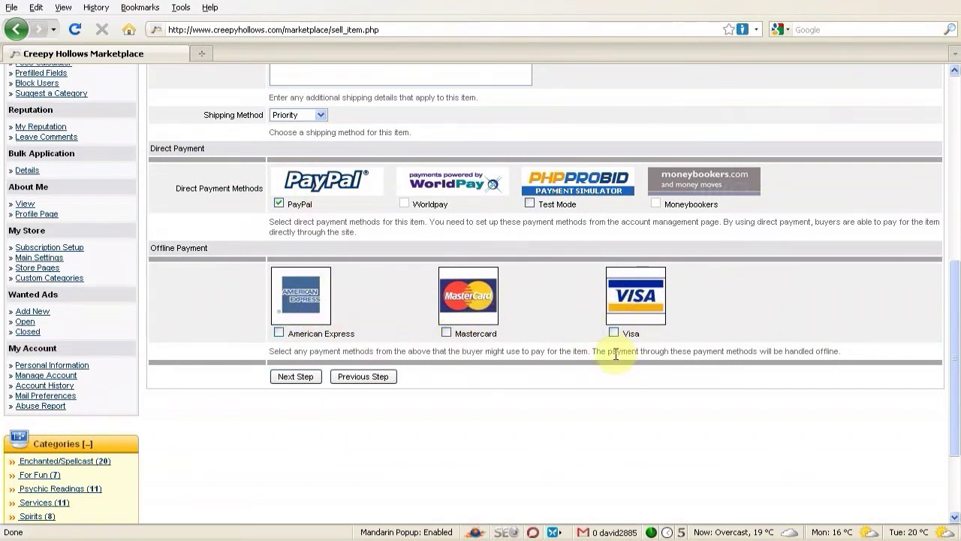
click(278, 332)
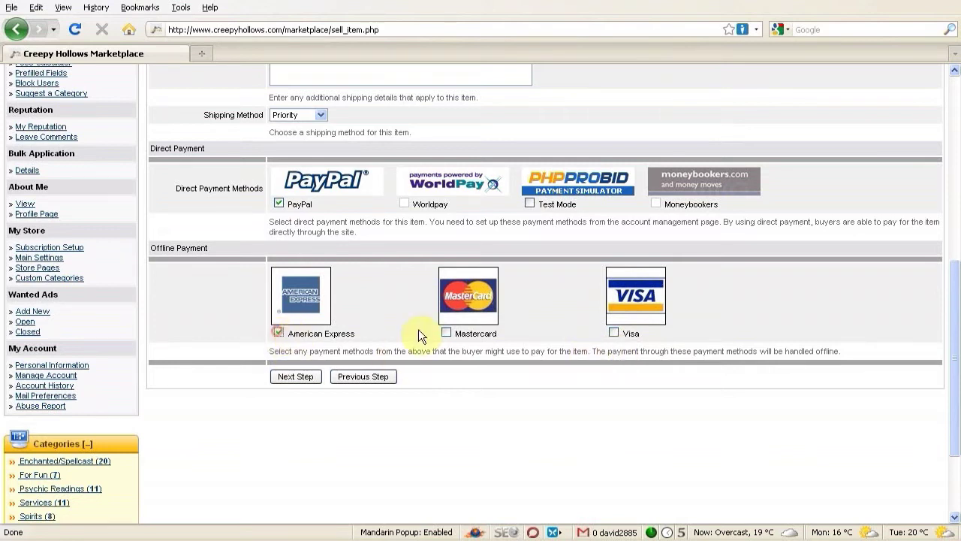
click(446, 332)
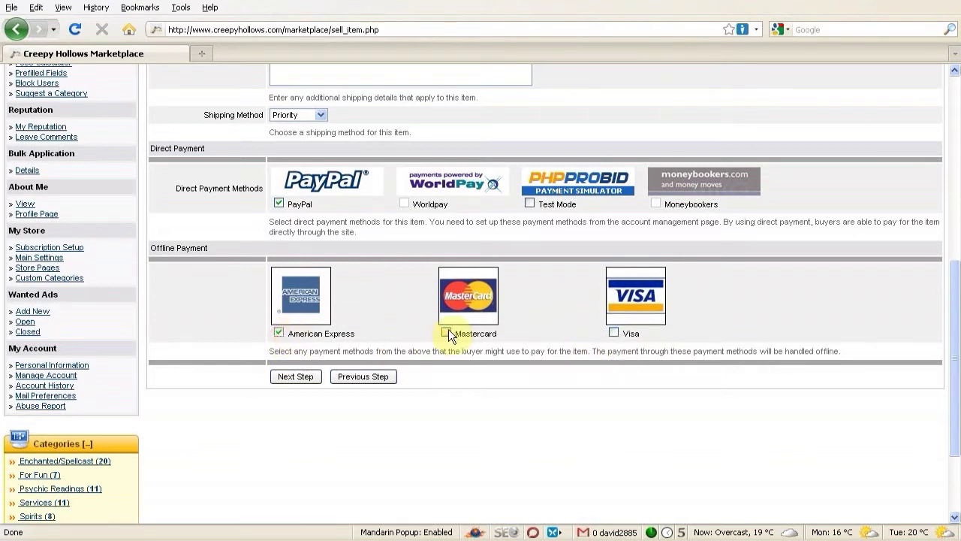
click(614, 332)
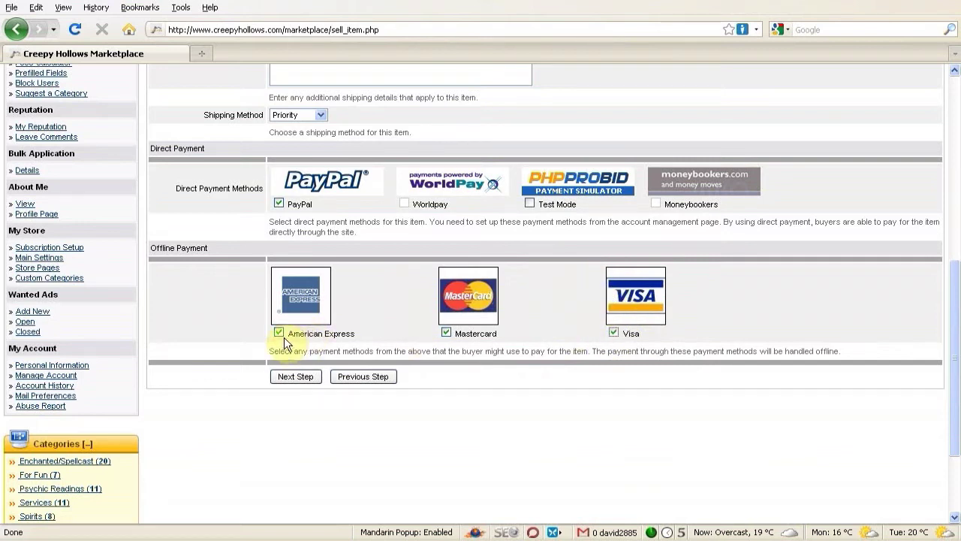
click(614, 332)
click(446, 331)
- Try to submit the shipping and payment details, and go back to the form by resending its data
mouse_move(958, 361)
mouse_down()
mouse_move(960, 154)
mouse_move(960, 350)
mouse_up()
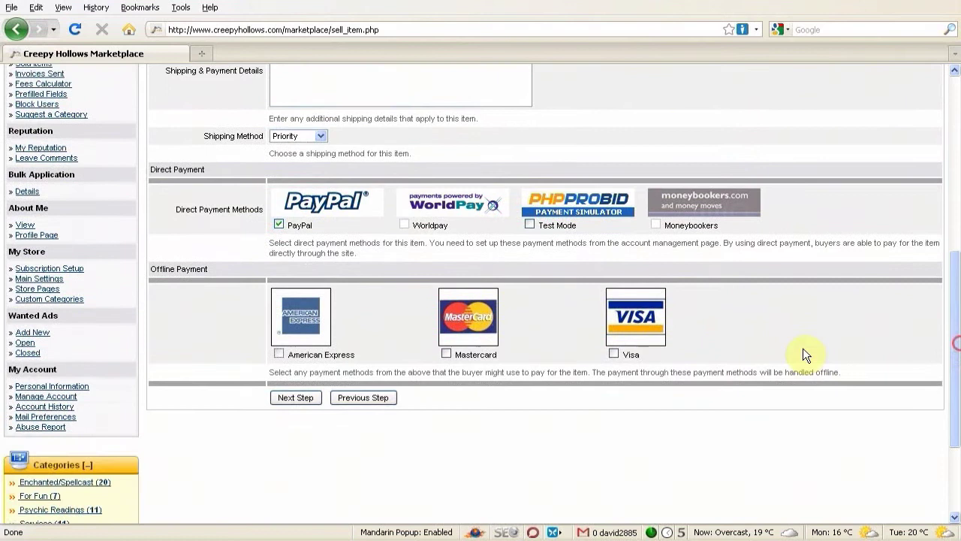
click(305, 398)
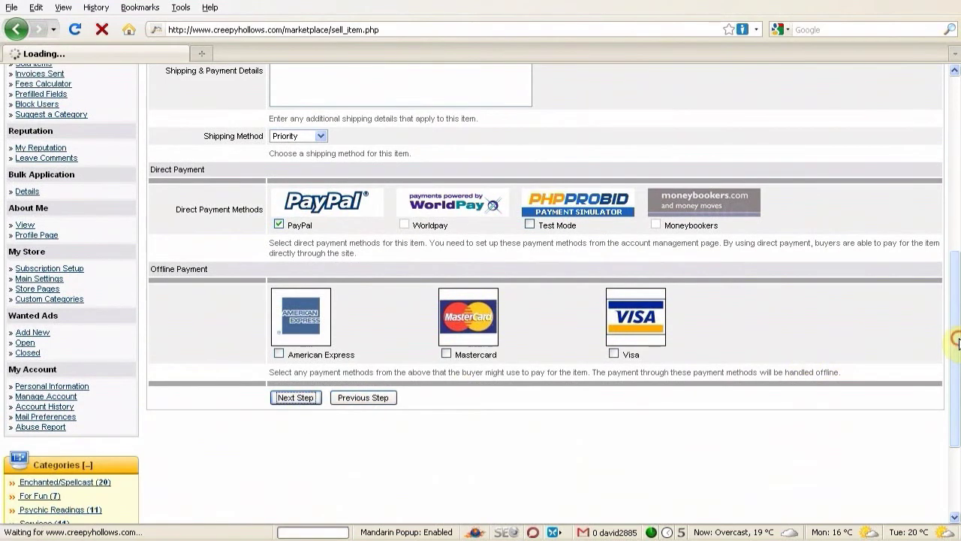
drag(958, 340, 958, 253)
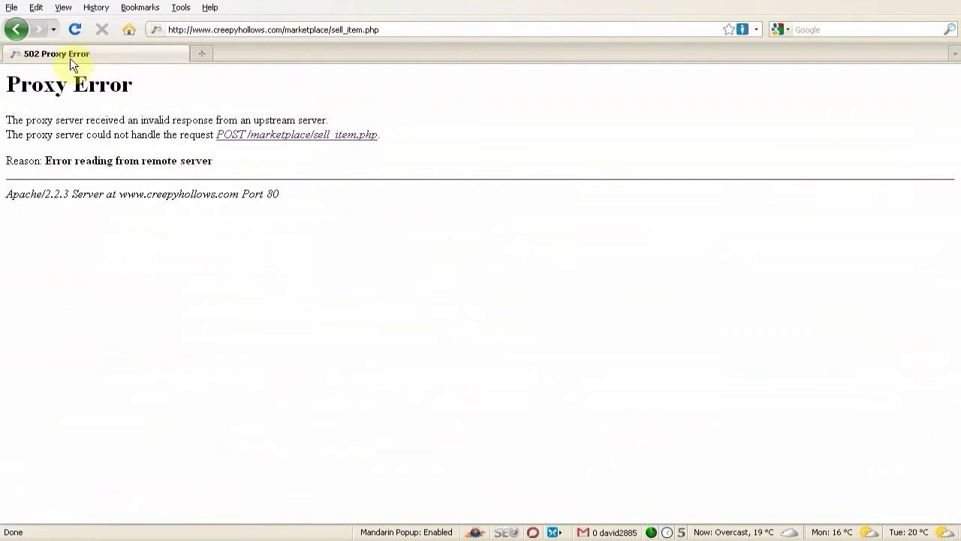
click(17, 30)
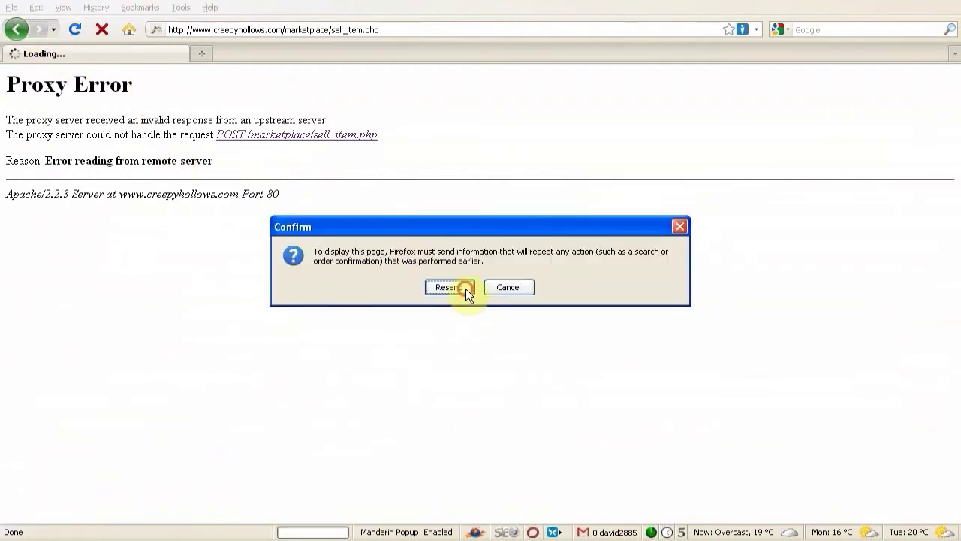
click(465, 288)
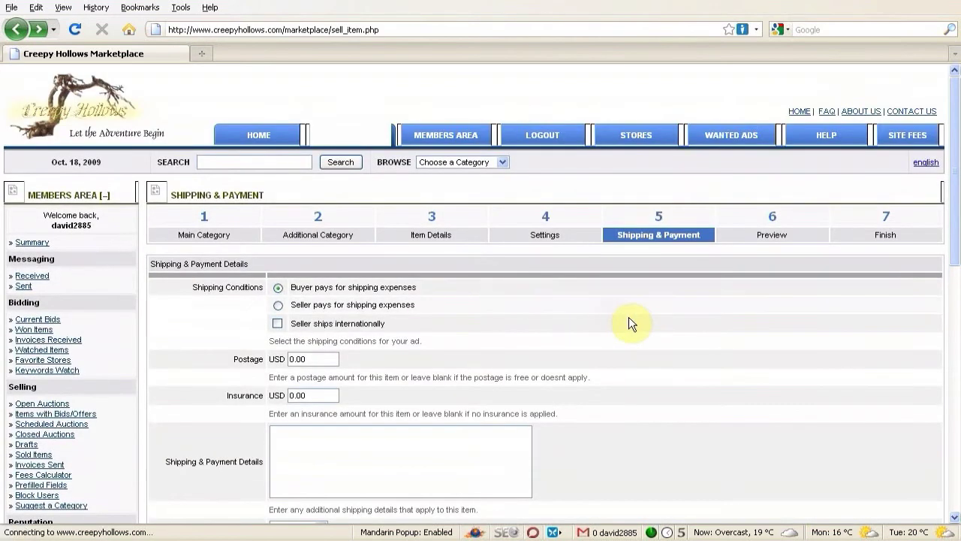
- Select PayPal as the direct payment method in the reloaded Shipping & Payment form
scroll(705, 316, down, 3)
scroll(705, 316, down, 3)
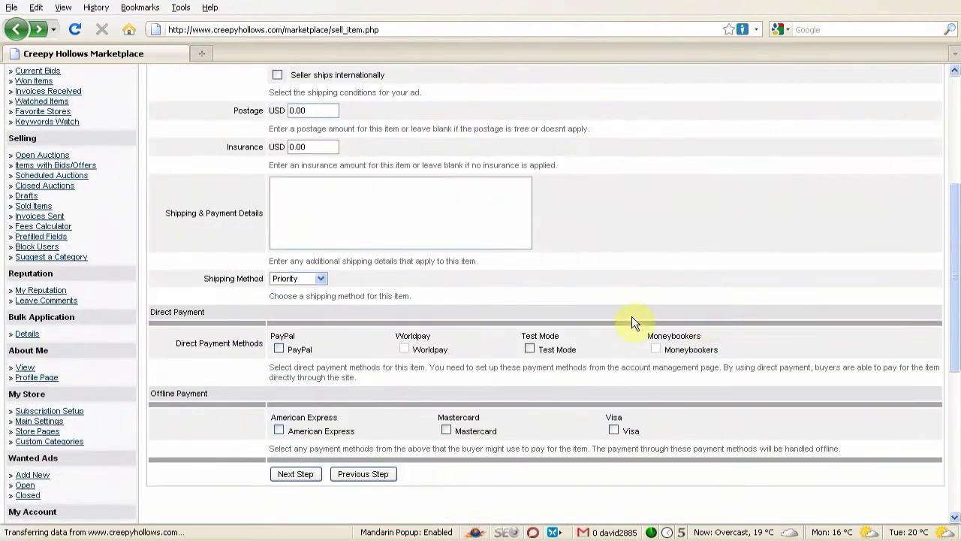
click(279, 350)
scroll(674, 348, up, 4)
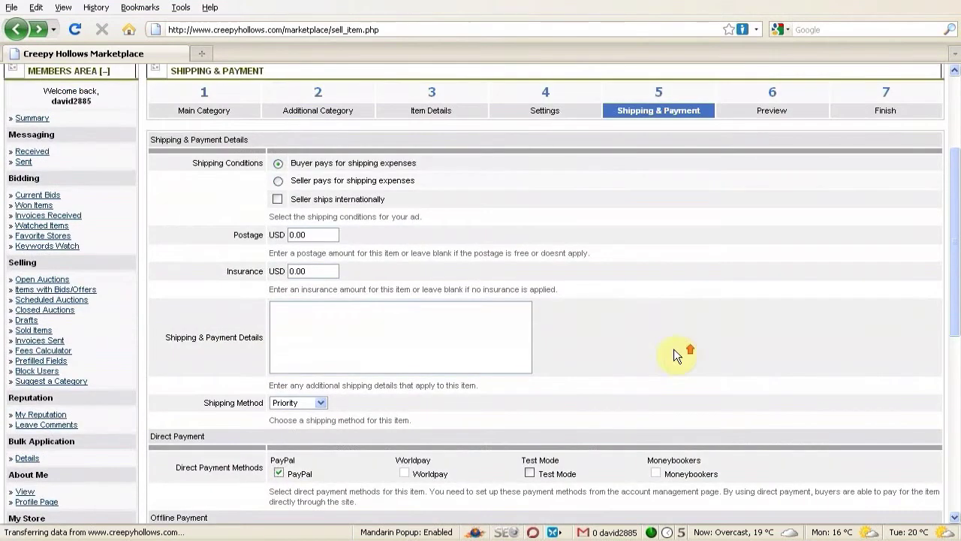
- Submit the shipping and payment form to reach the auction preview
scroll(297, 473, down, 2)
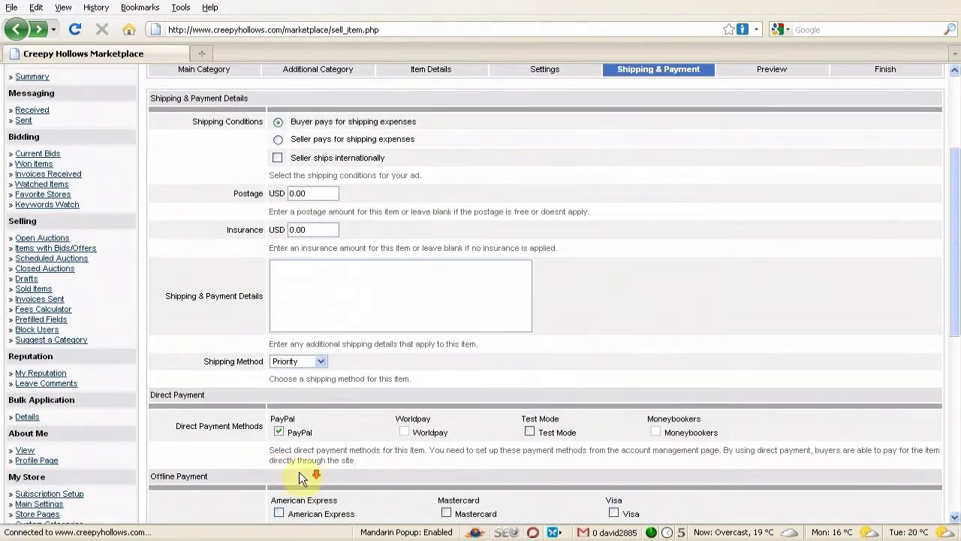
scroll(307, 429, down, 5)
click(295, 350)
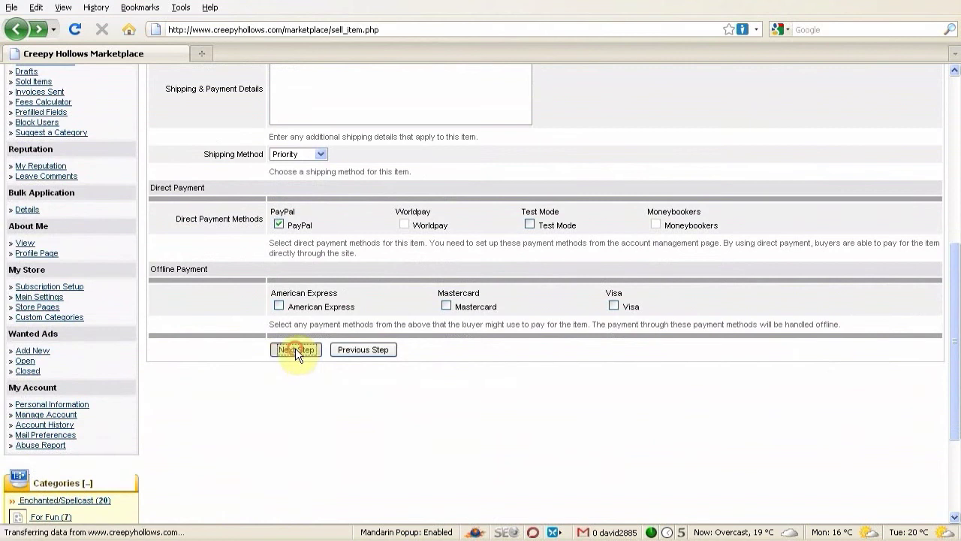
drag(955, 353, 956, 299)
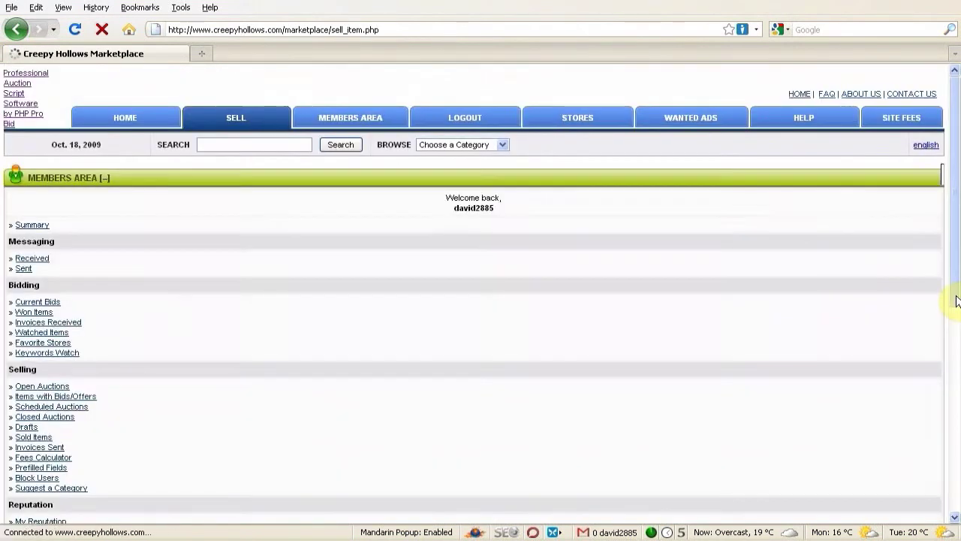
scroll(957, 258, down, 2)
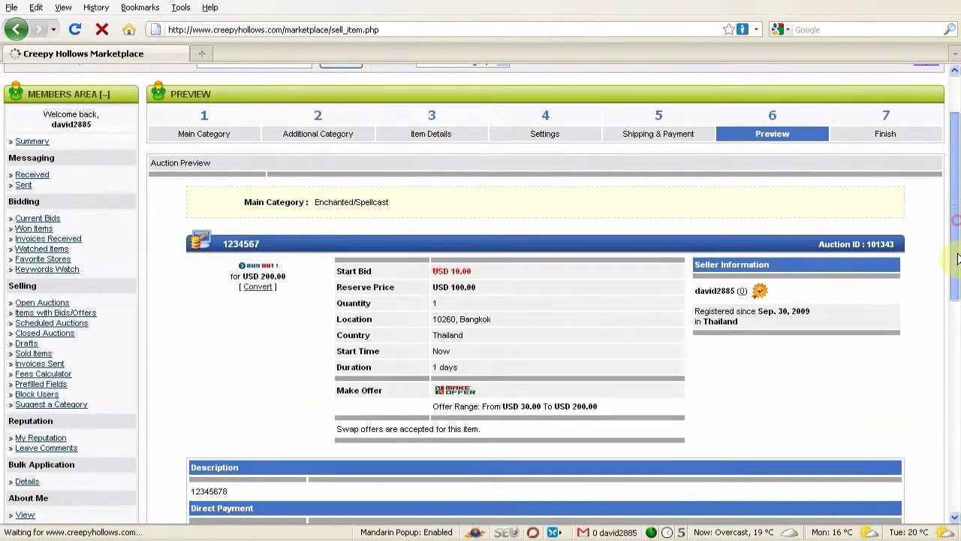
scroll(958, 258, down, 1)
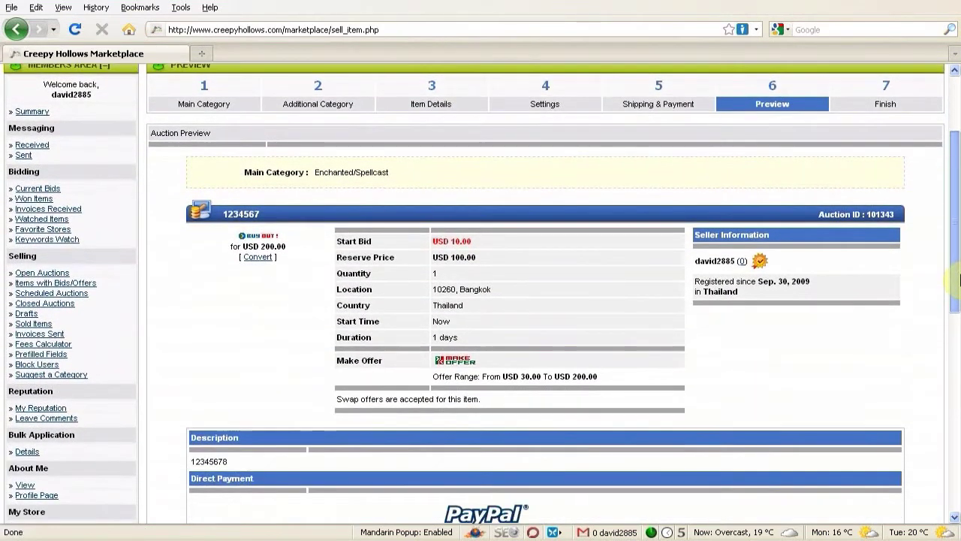
- Review the auction preview's category, price, offer, description, direct payment and shipping details
drag(959, 278, 954, 297)
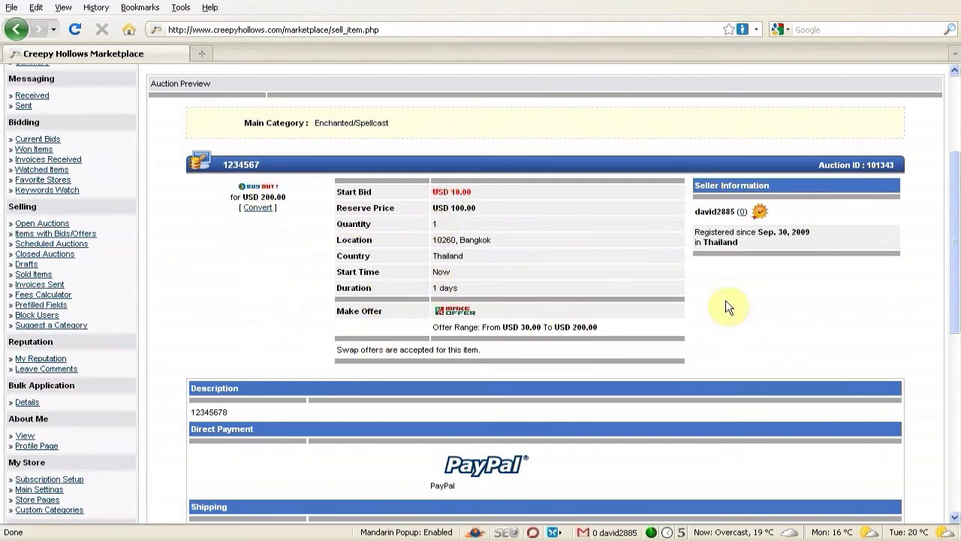
mouse_move(958, 231)
mouse_down()
mouse_move(958, 299)
mouse_move(959, 235)
mouse_up()
scroll(955, 225, down, 3)
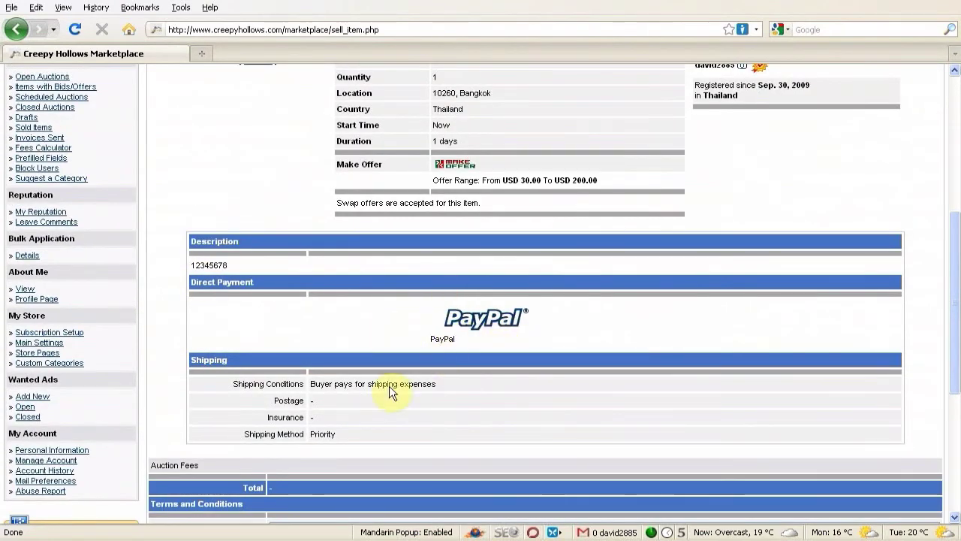
scroll(301, 420, down, 4)
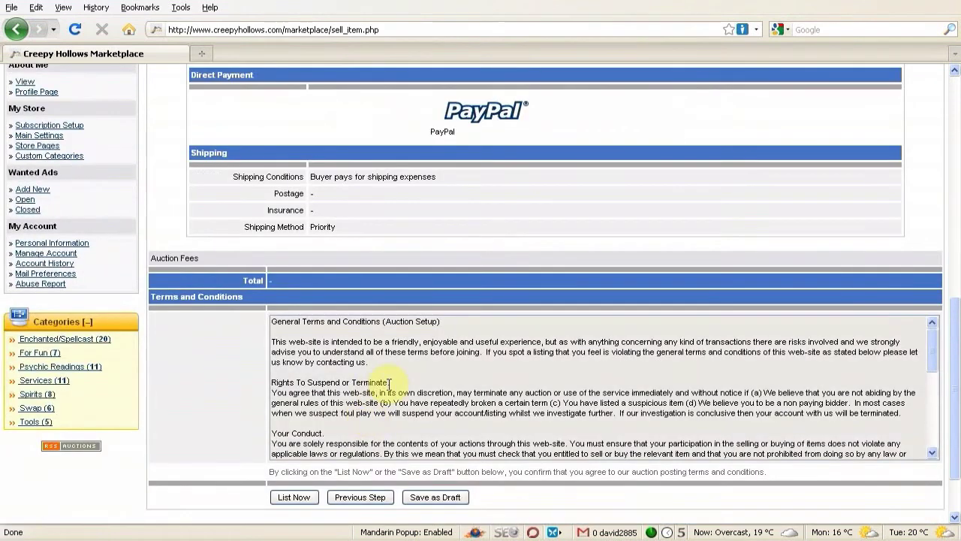
scroll(348, 375, up, 3)
scroll(348, 376, down, 2)
scroll(341, 372, up, 7)
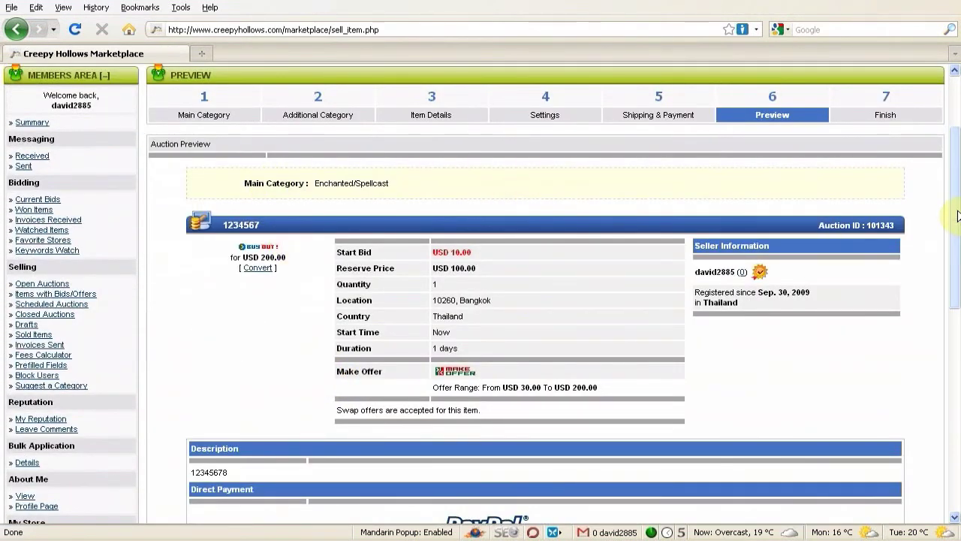
- Examine the auction fees, the terms and conditions, and the options for listing the auction or saving it as a draft
drag(958, 216, 959, 401)
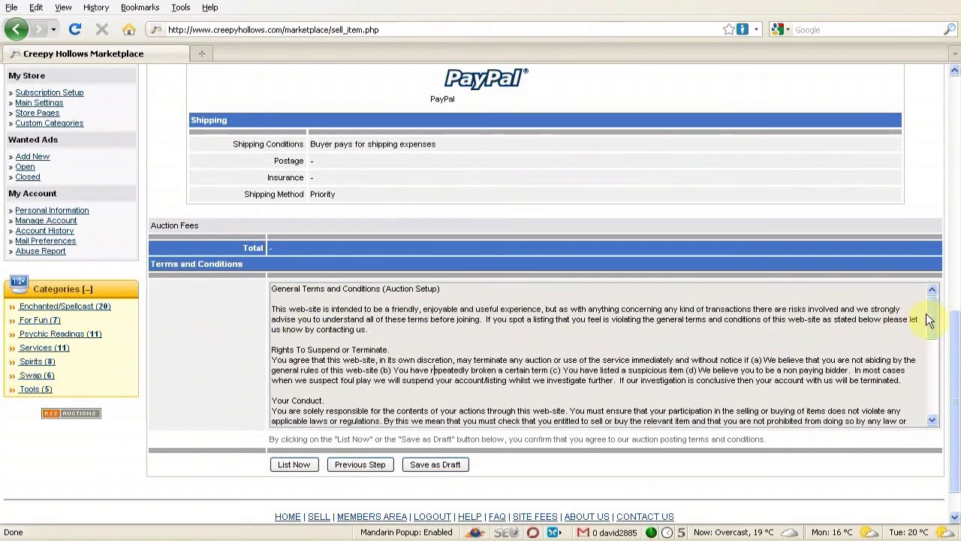
mouse_move(931, 309)
mouse_down()
mouse_move(933, 318)
mouse_move(932, 309)
mouse_up()
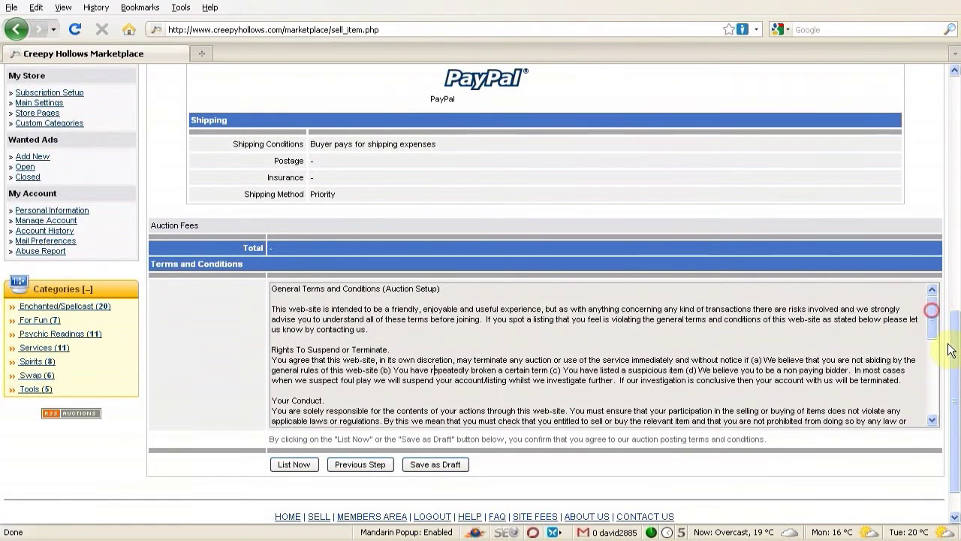
drag(950, 349, 952, 326)
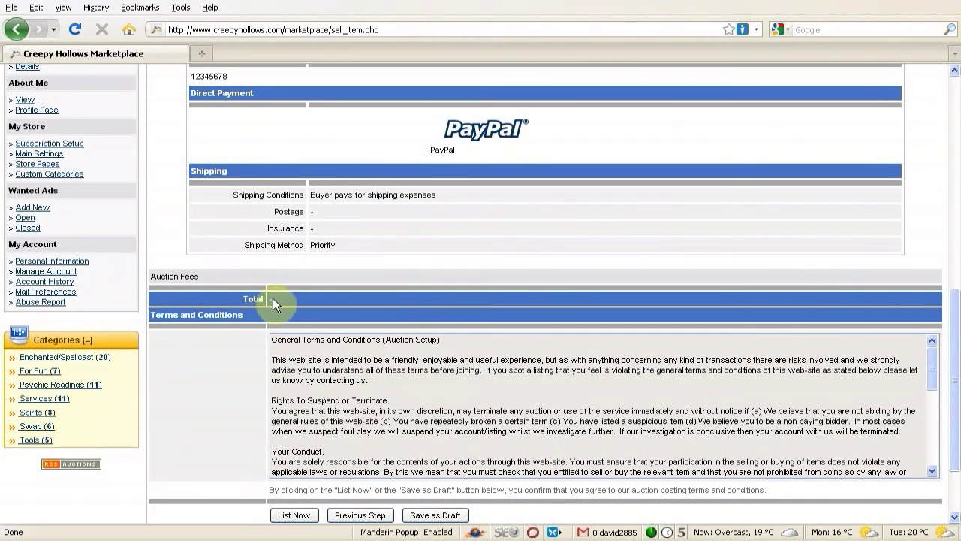
click(198, 275)
scroll(510, 328, down, 1)
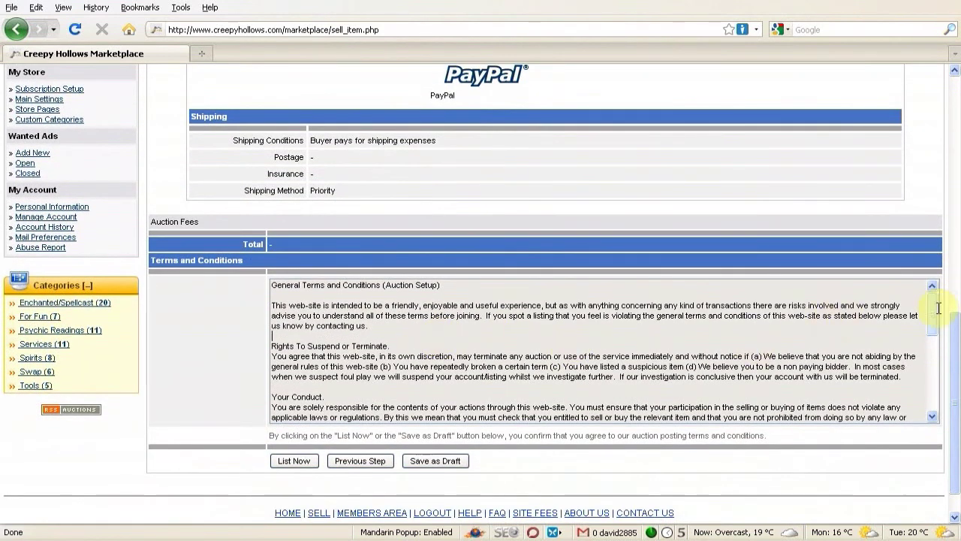
drag(937, 318, 931, 293)
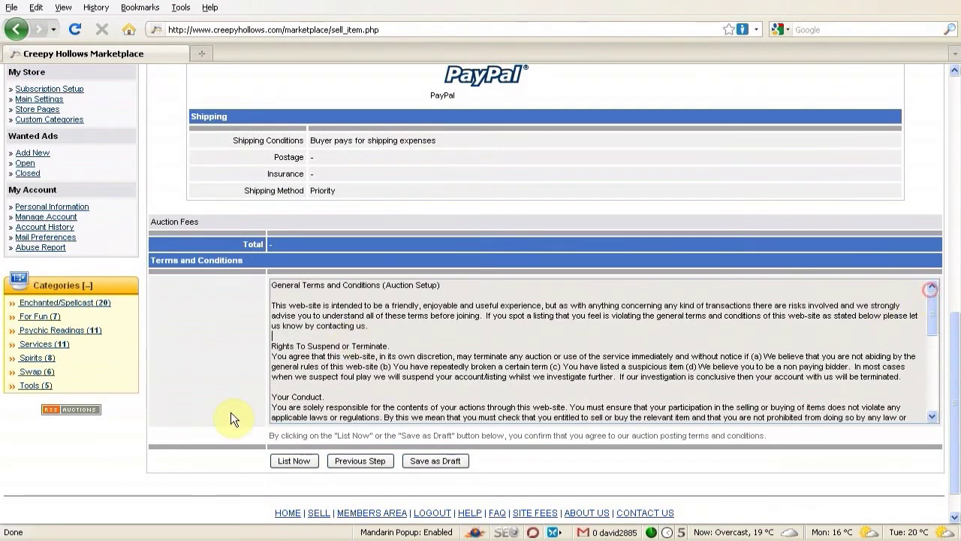
click(304, 463)
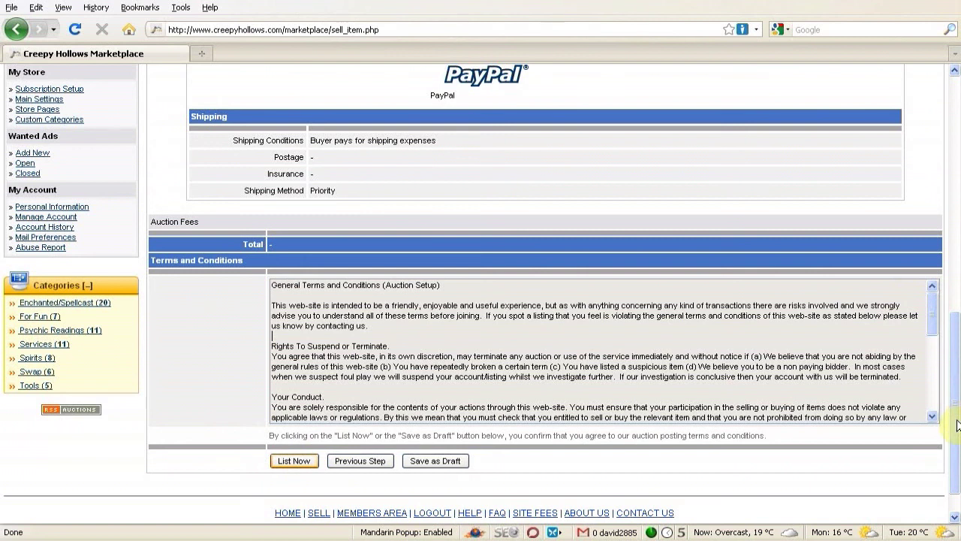
mouse_move(958, 425)
mouse_down()
mouse_move(958, 412)
mouse_move(958, 435)
mouse_up()
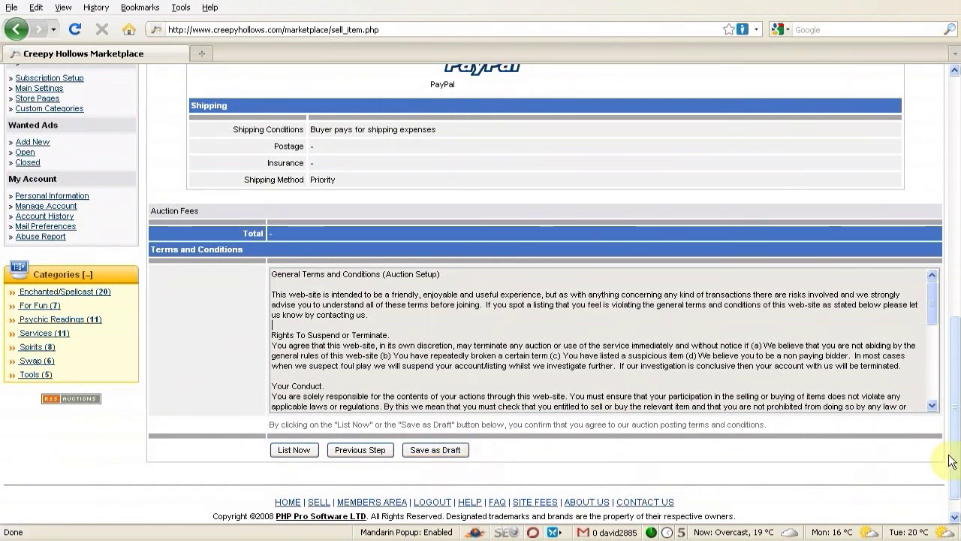
drag(948, 455, 959, 473)
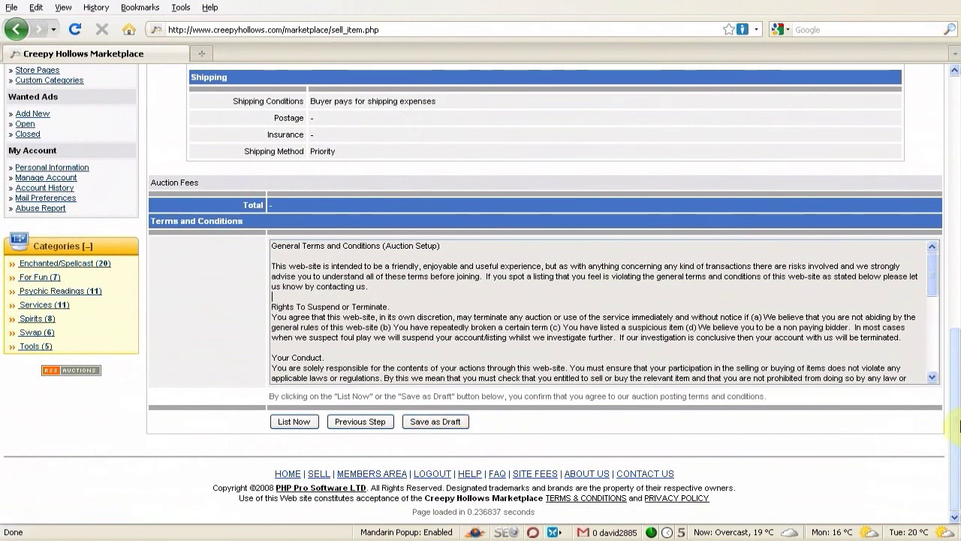
- Recheck the complete auction preview, comparing the item details with the shipping section and the final listing options
drag(957, 425, 957, 244)
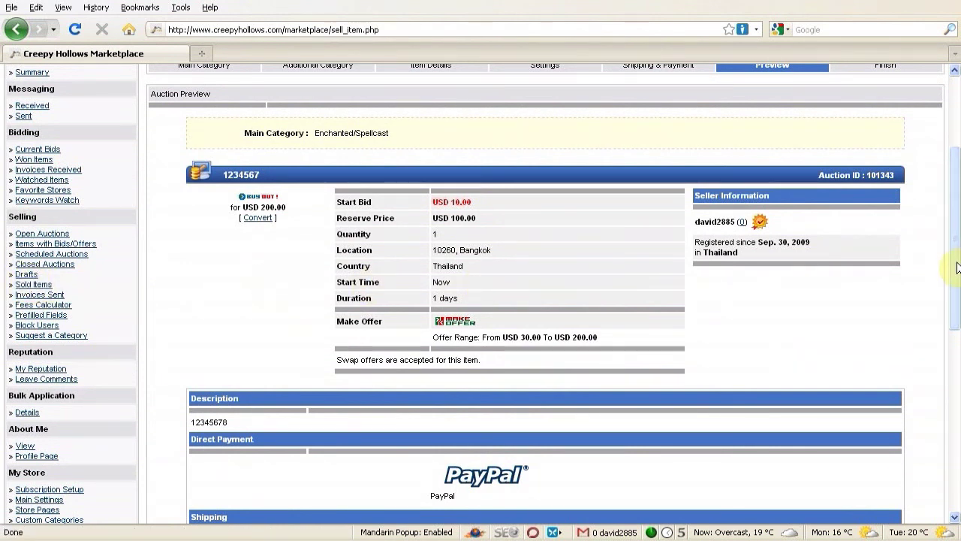
drag(957, 266, 958, 444)
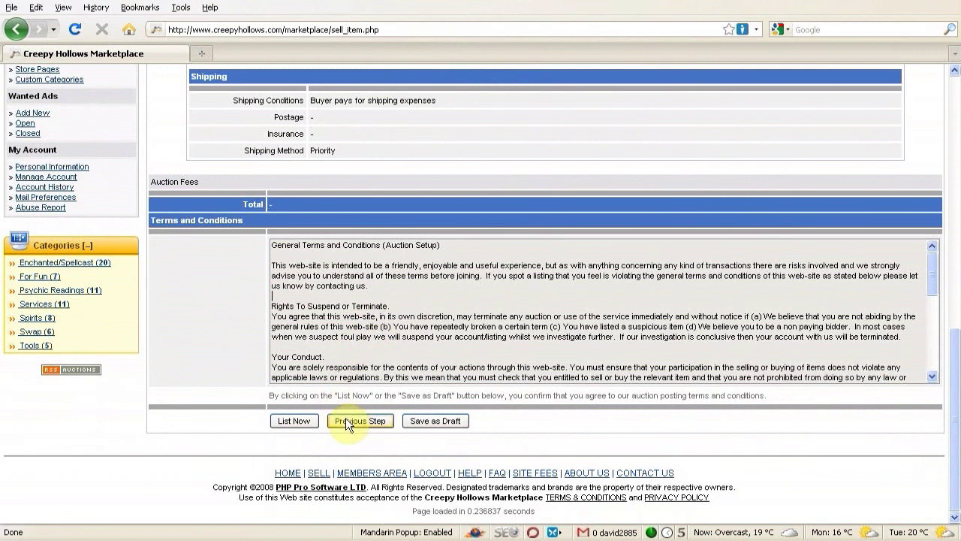
drag(956, 413, 957, 214)
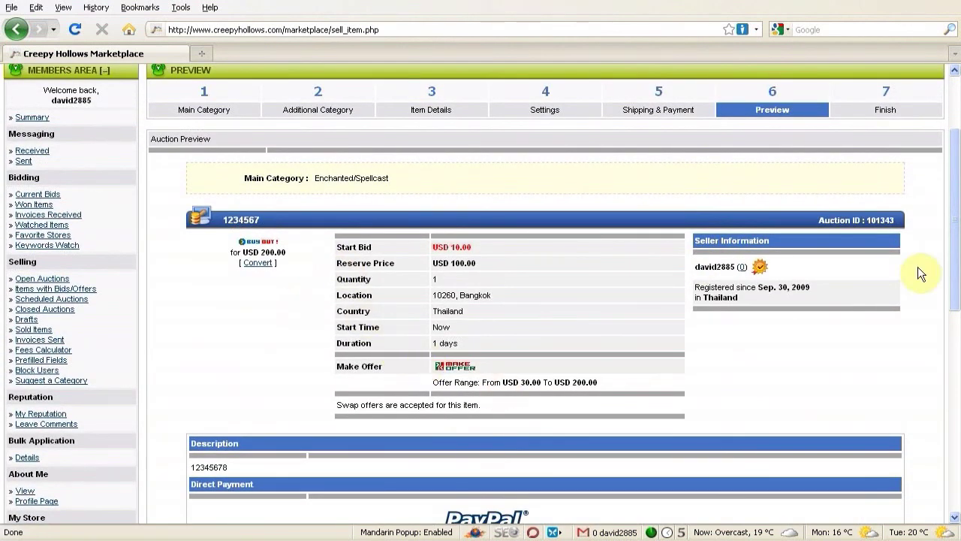
drag(957, 147, 957, 349)
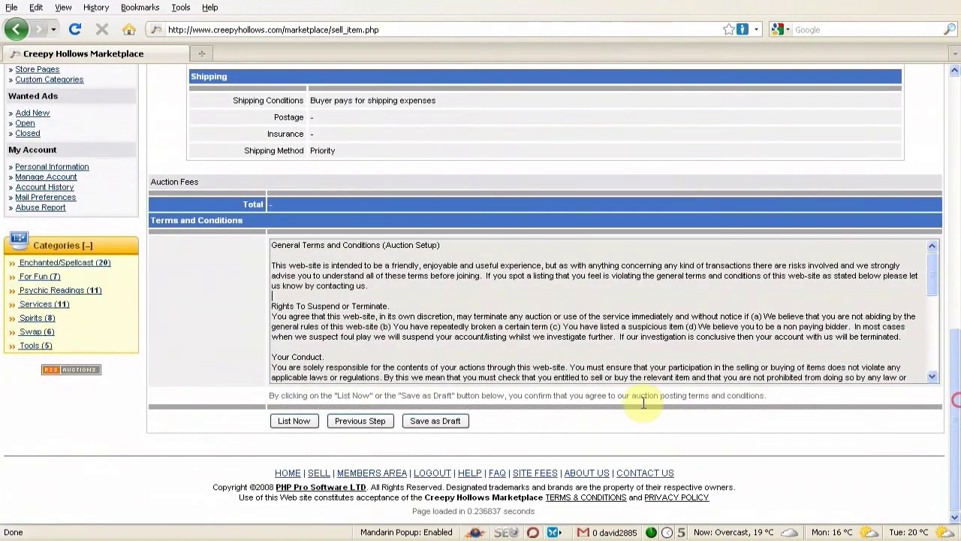
drag(956, 420, 958, 154)
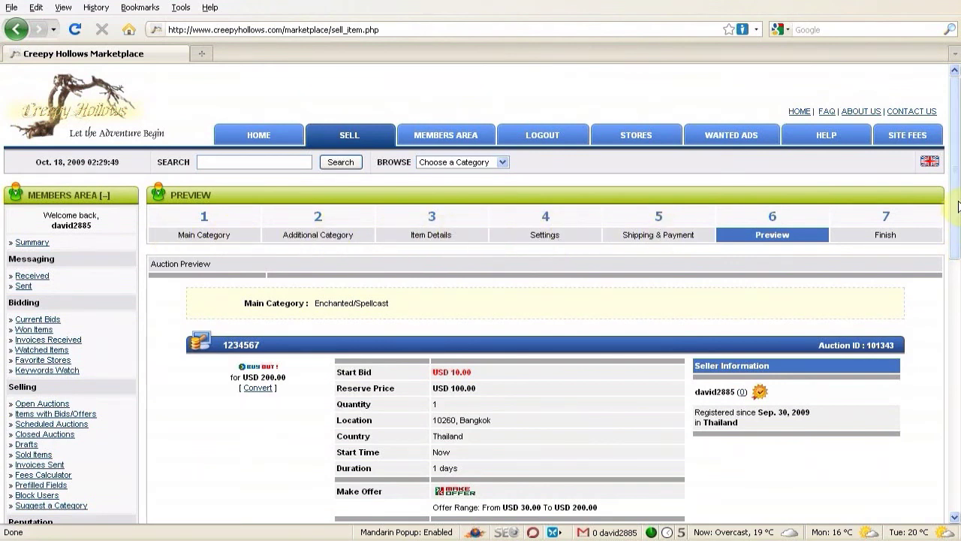
drag(959, 206, 959, 247)
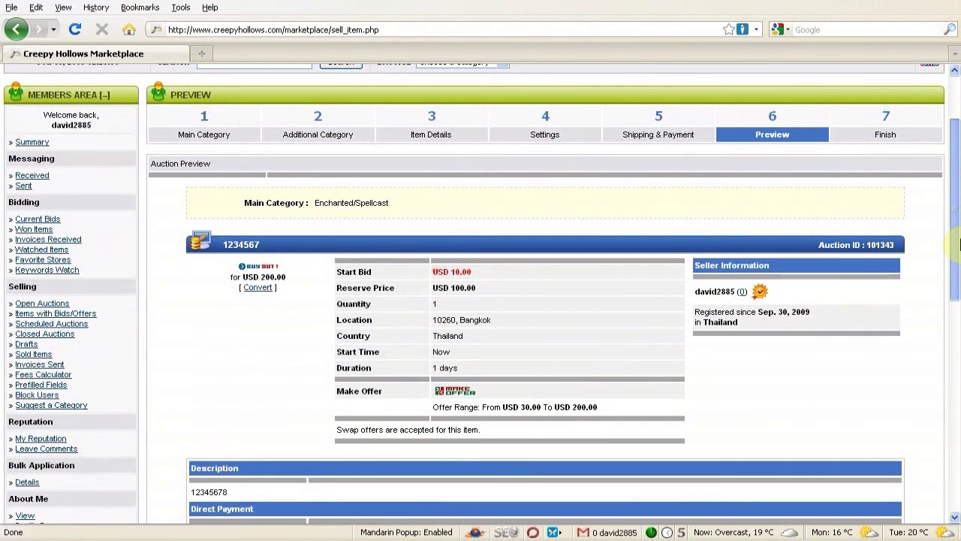
drag(959, 244, 959, 223)
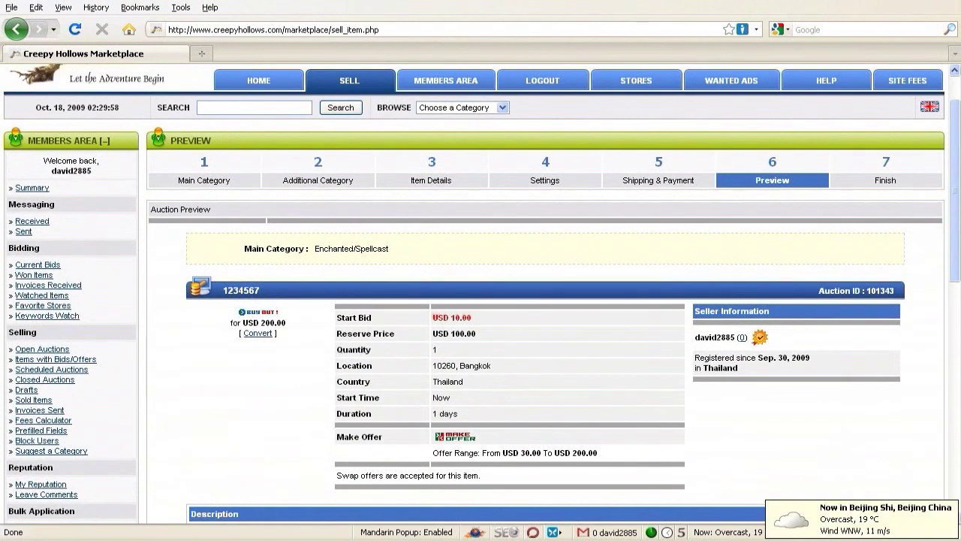